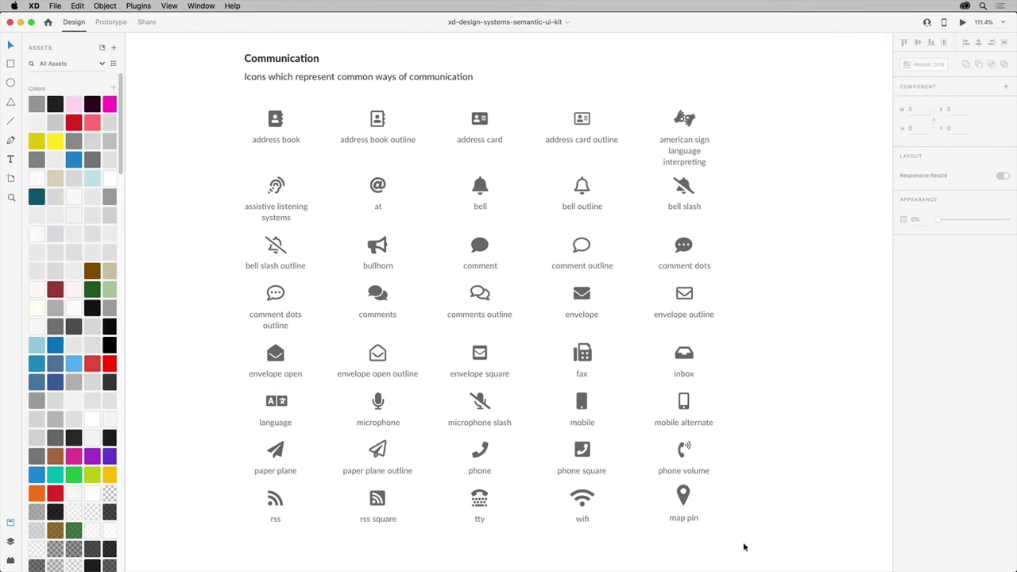
- Zoom in on the phone volume and map pin icons, then clear the selection
drag(751, 546, 625, 442)
key(super+3)
click(739, 451)
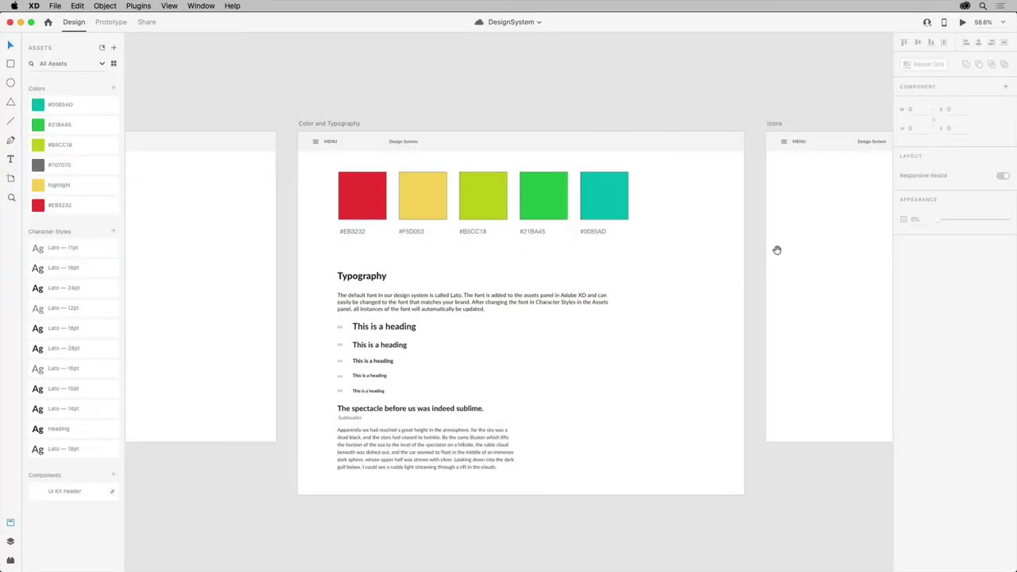
- Pan the canvas left to bring the empty Icons artboard into view
drag(800, 242, 359, 250)
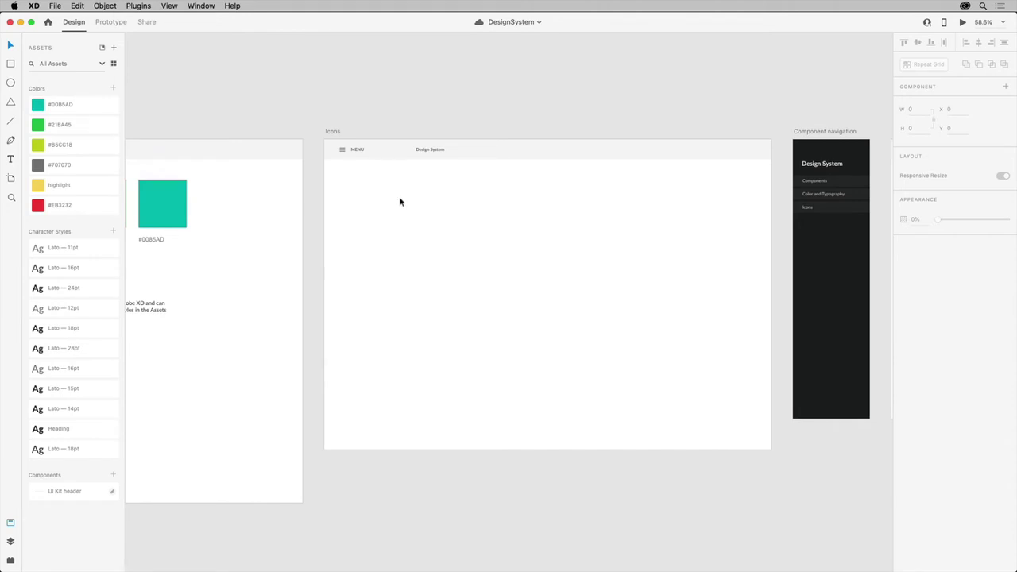
- Give the Icons artboard a Square grid of size 8 with a lower-alpha grid colour
click(332, 132)
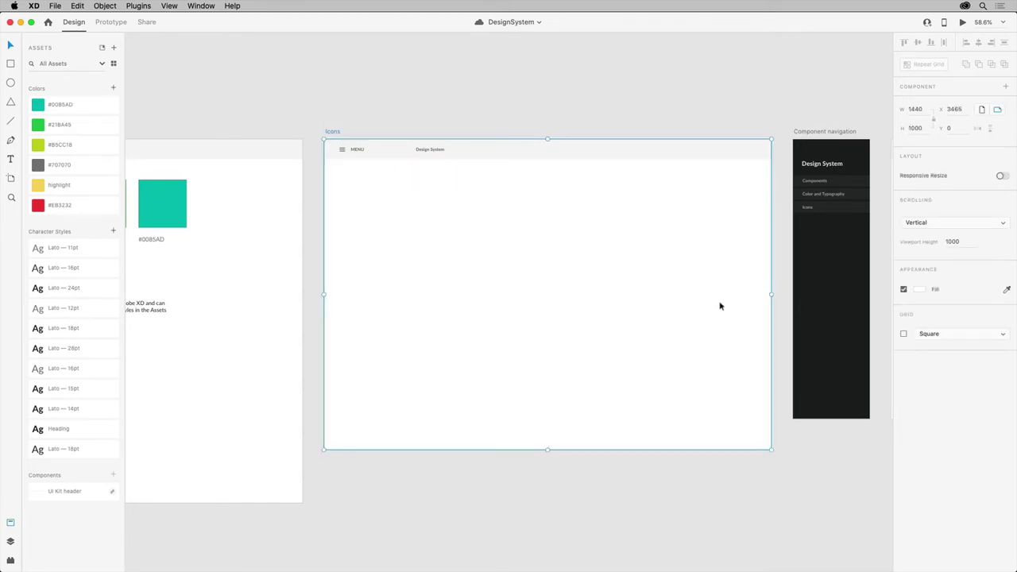
click(947, 334)
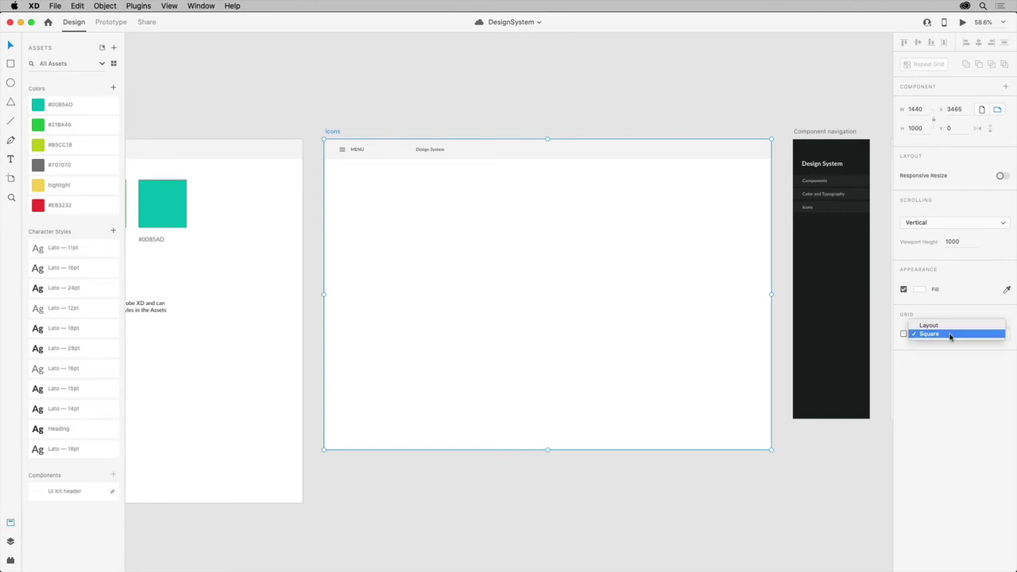
click(949, 335)
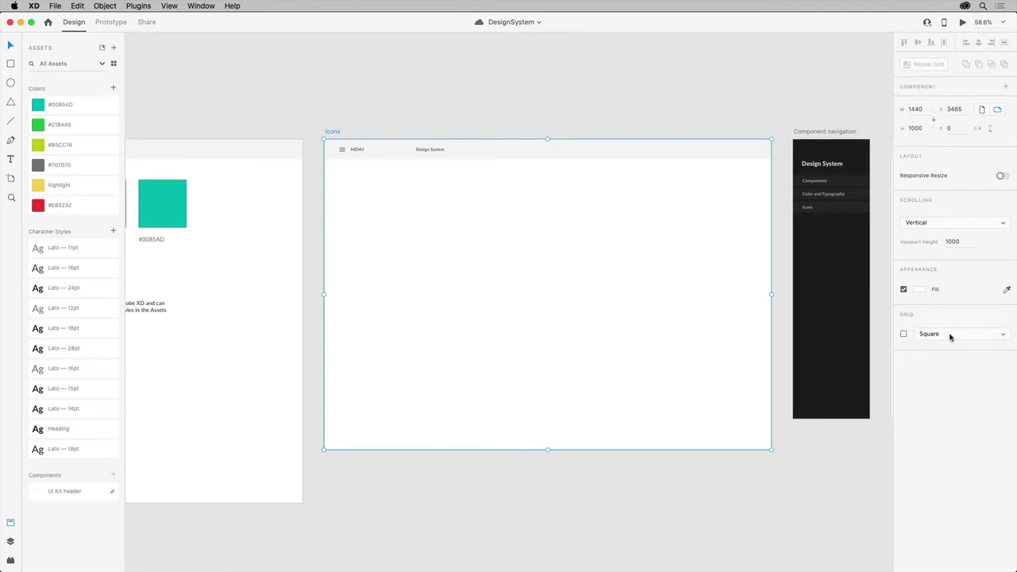
click(903, 335)
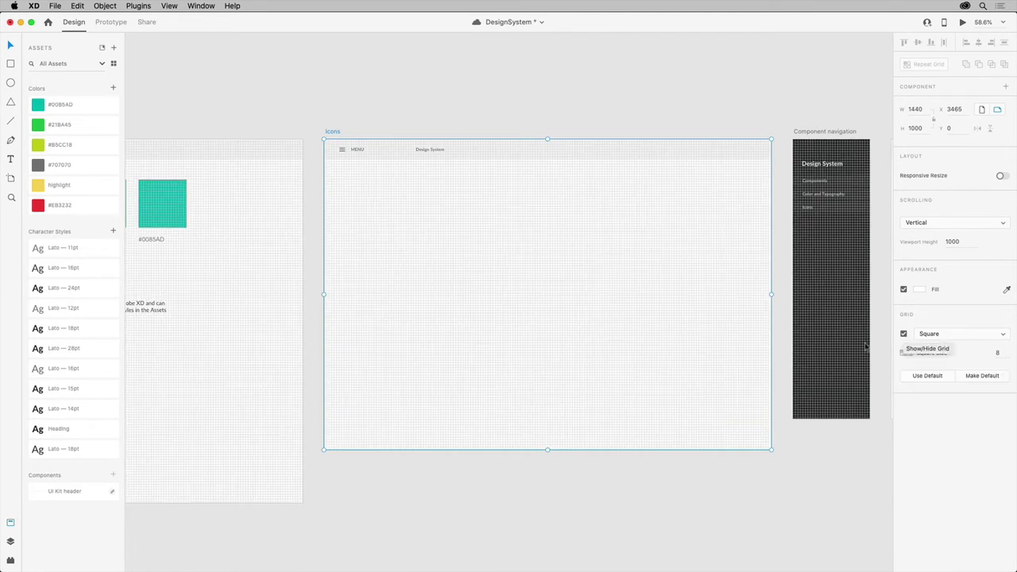
click(998, 353)
text(20)
key(Return)
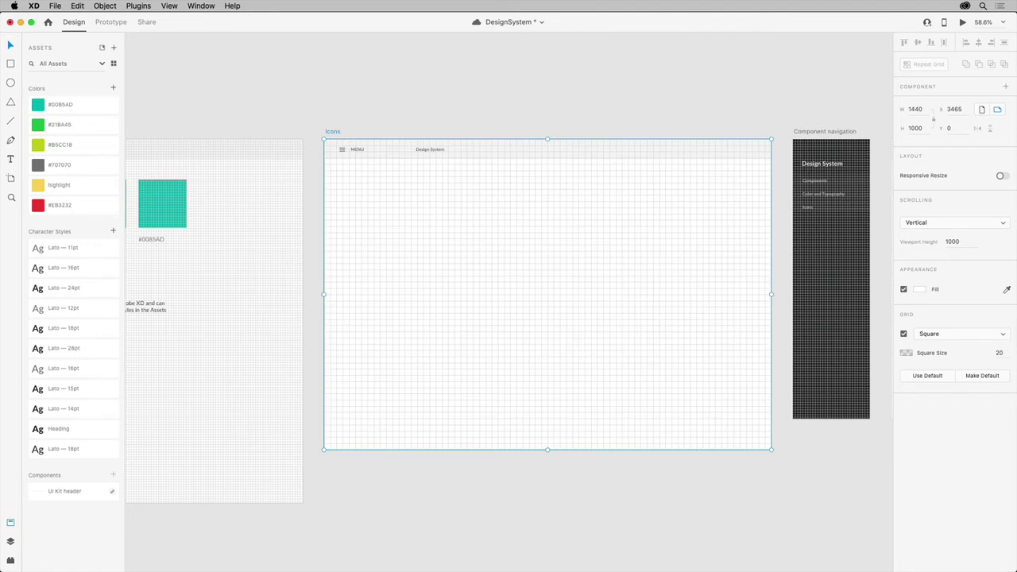
double_click(998, 353)
key(BackSpace)
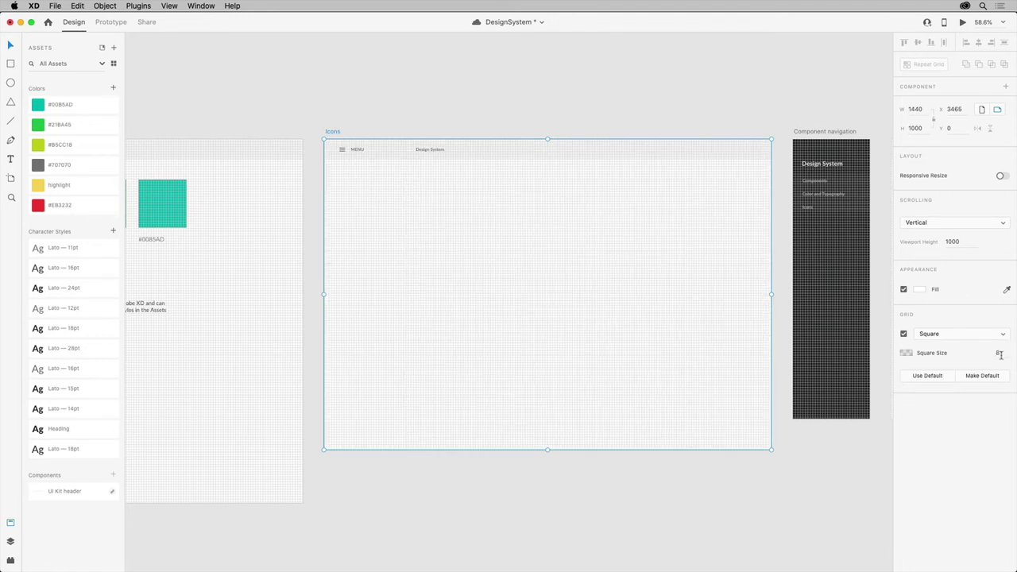
click(906, 352)
drag(884, 339, 885, 350)
click(949, 364)
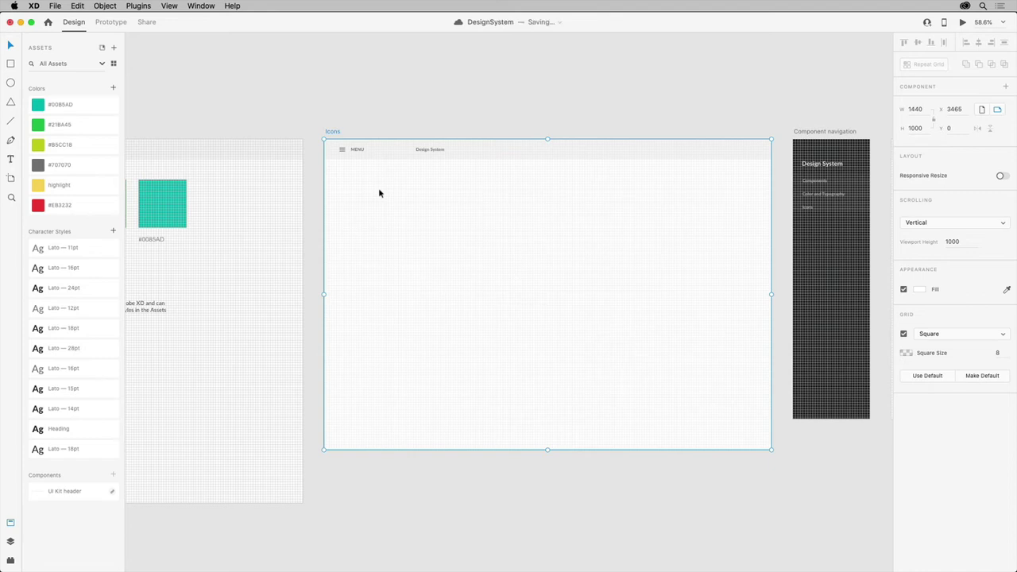
- Draw a 54 × 54 circle below the header and fill it with red #EB3232
scroll(379, 193, up, 5)
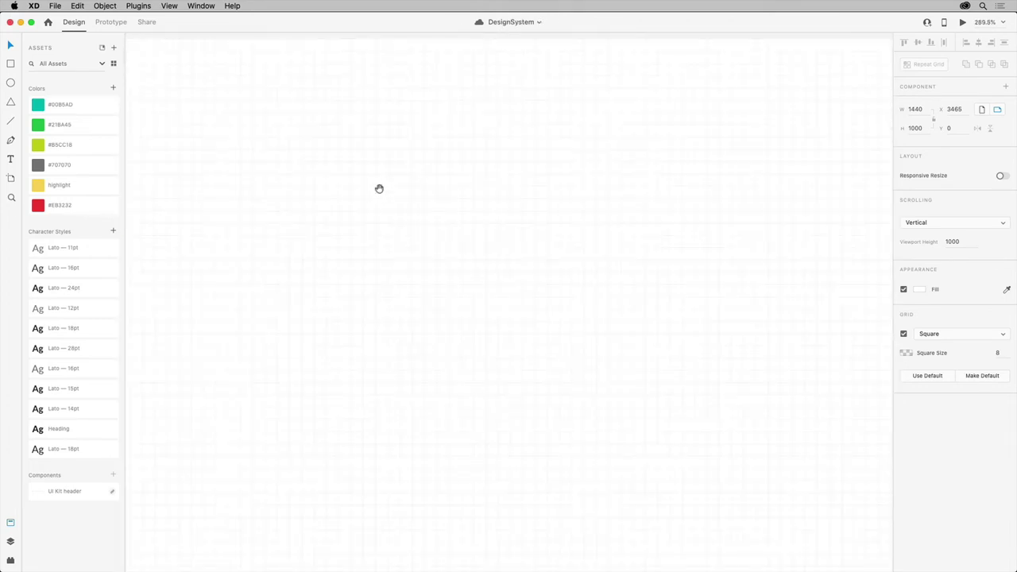
scroll(397, 222, up, 5)
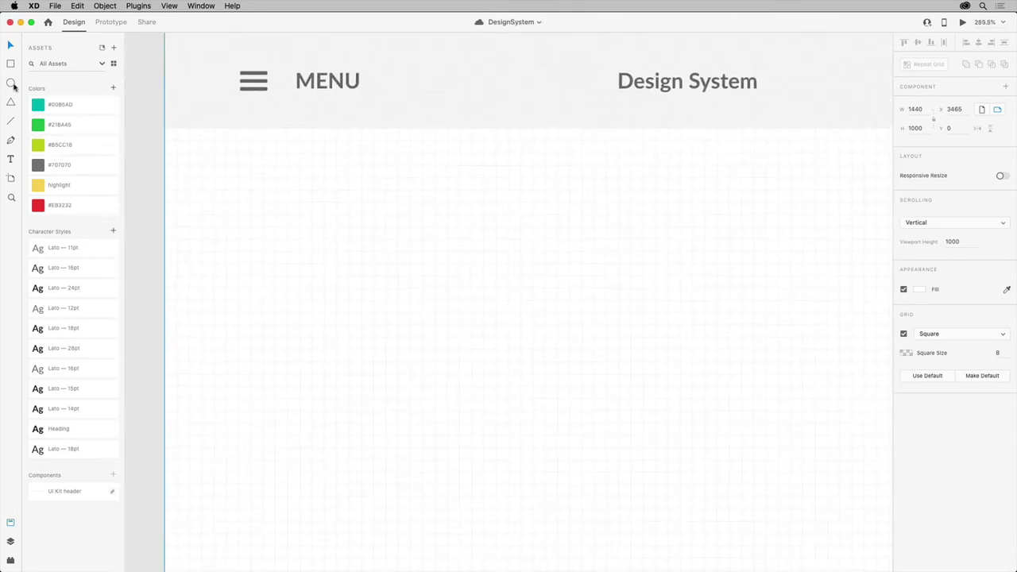
key(e)
drag(271, 215, 352, 298)
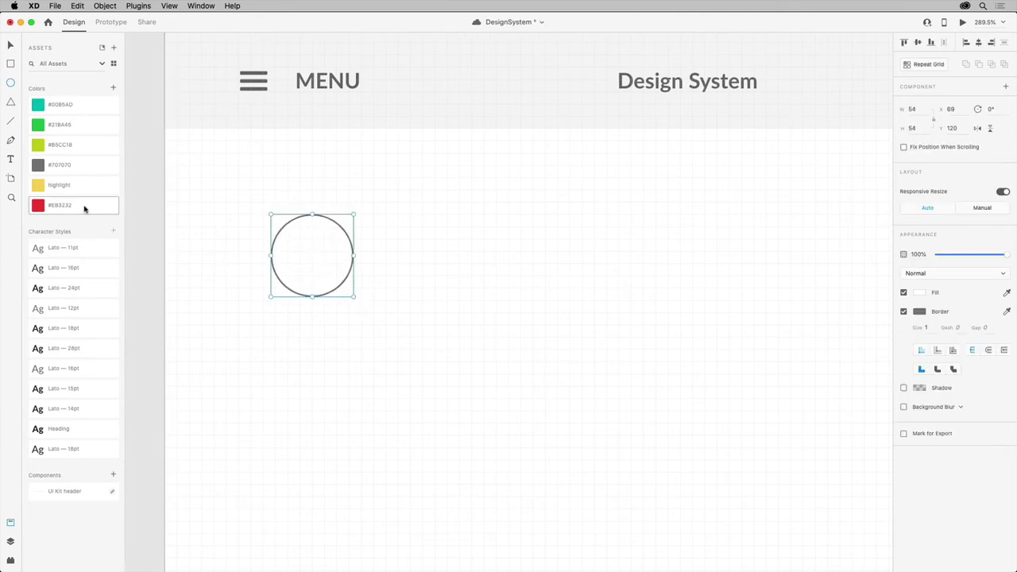
click(84, 208)
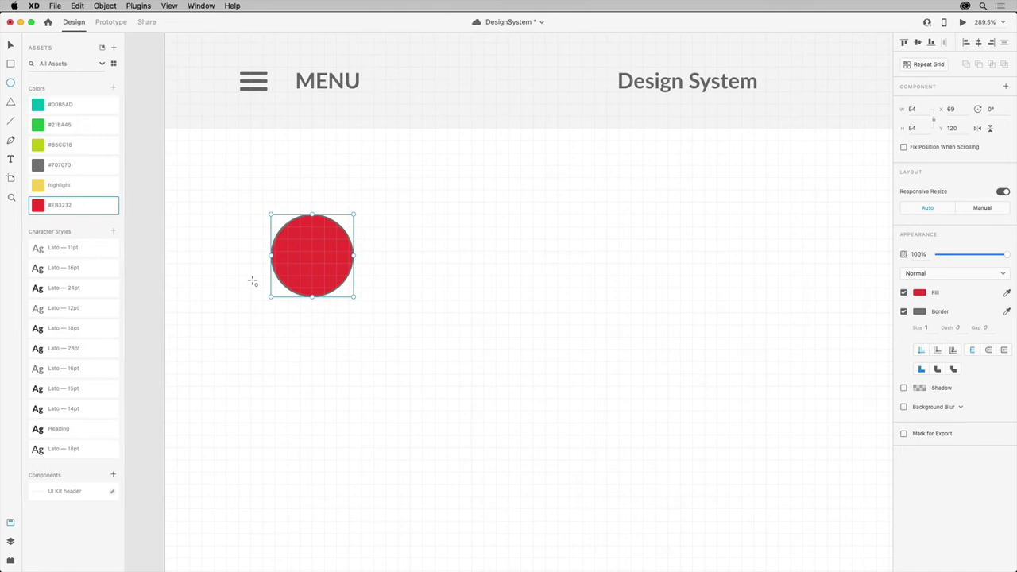
- Scale a copy of the red circle to 32 × 32, centred inside it at X 80, Y 131
key(Escape)
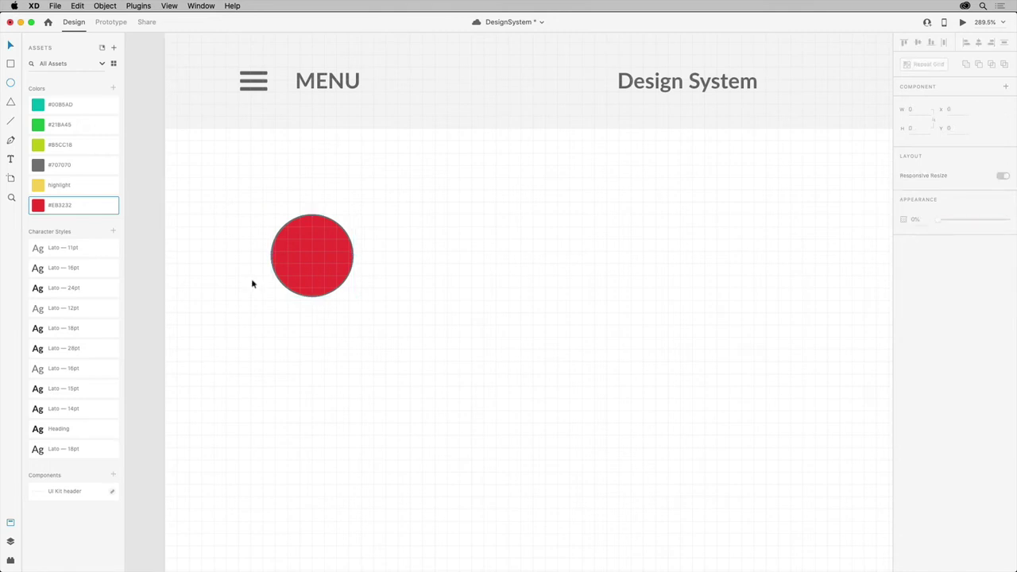
click(299, 259)
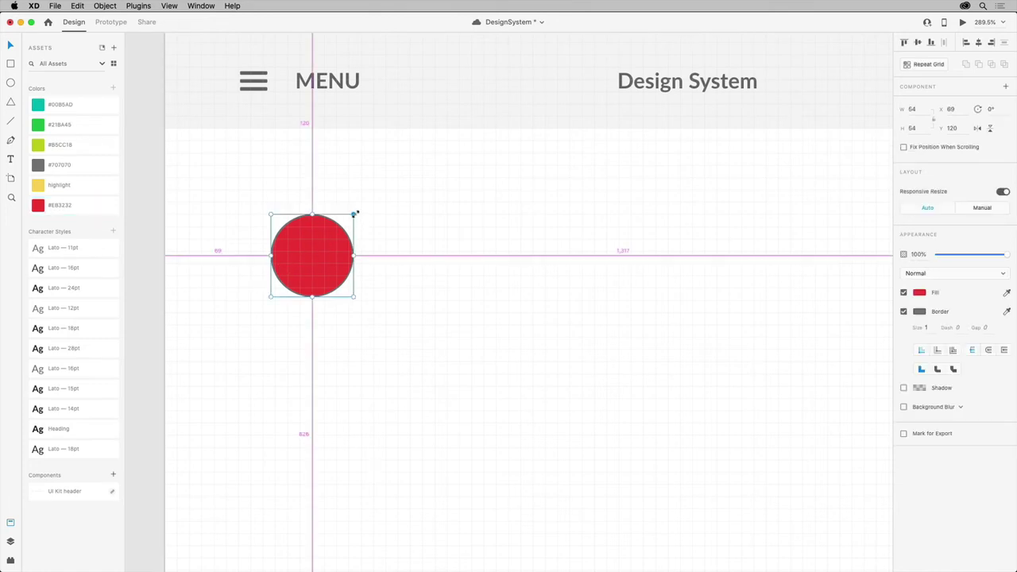
drag(354, 215, 340, 236)
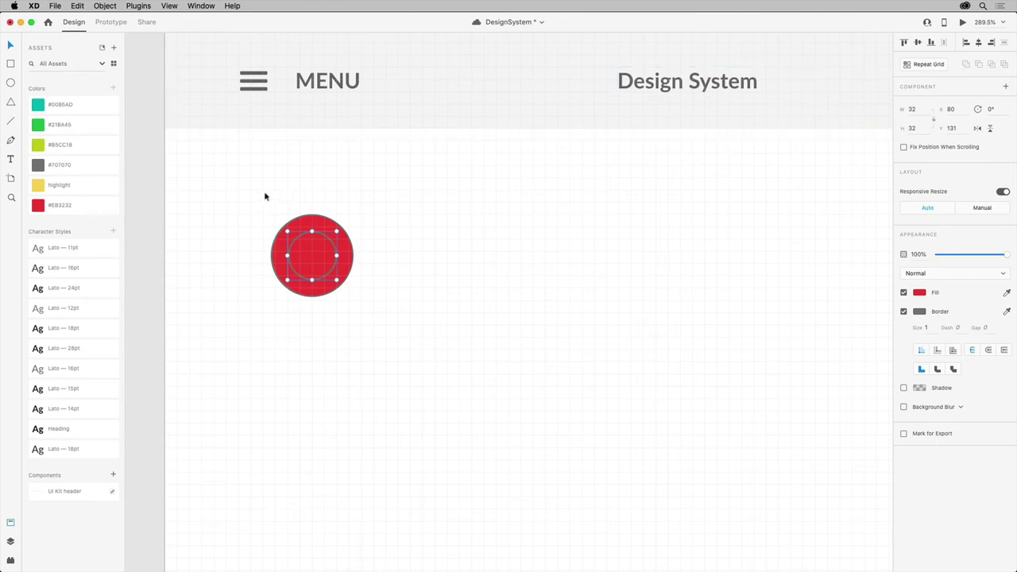
- Subtract the 32 px circle from the red one, forming a 54 × 54 ring, and select its inner circle
drag(265, 194, 341, 294)
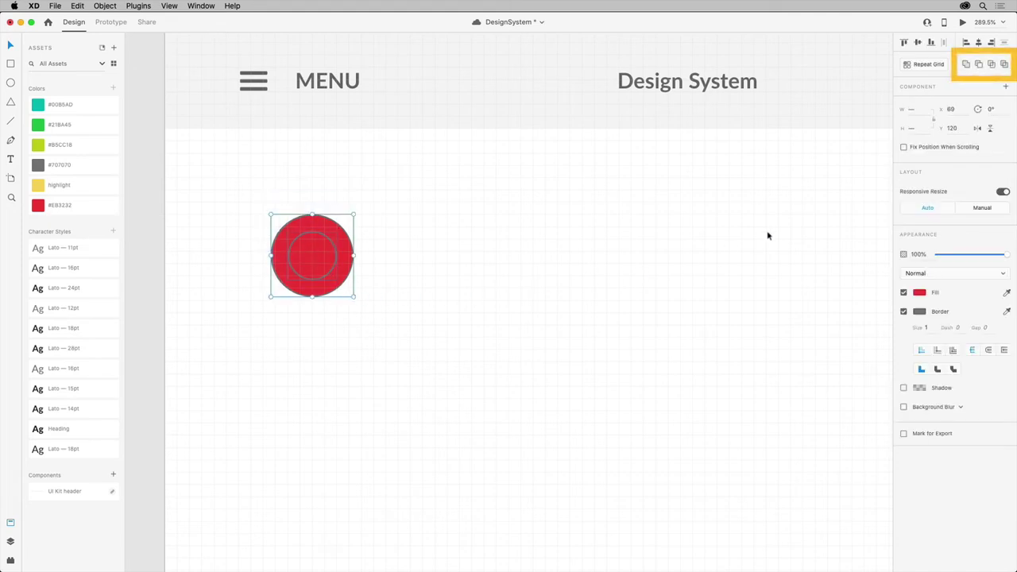
click(979, 65)
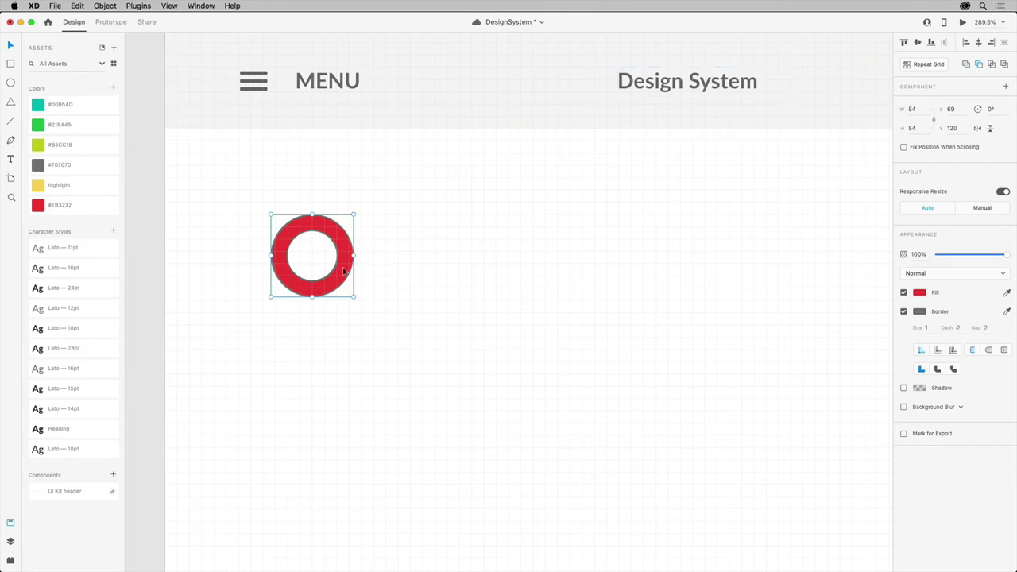
click(979, 66)
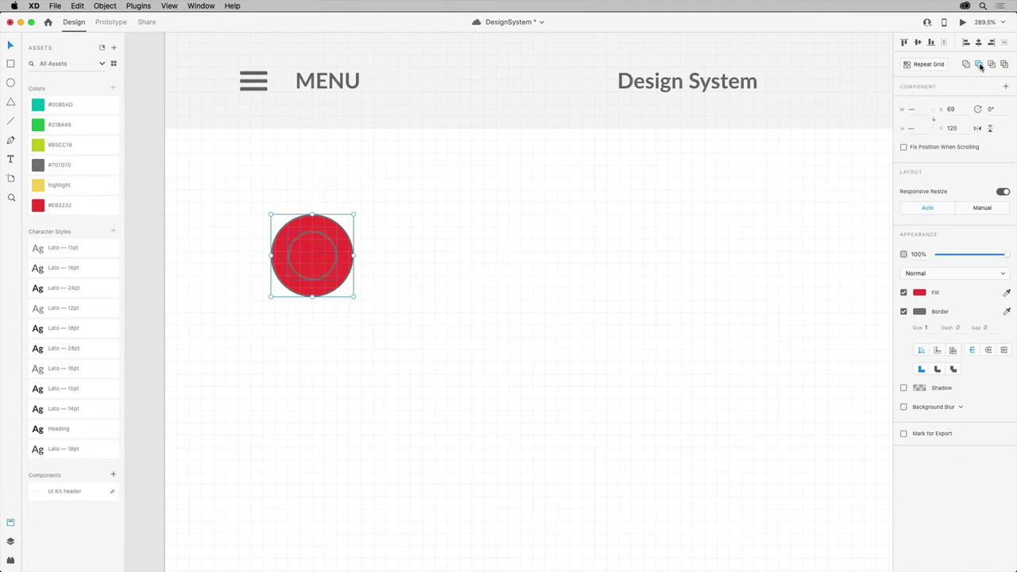
click(980, 66)
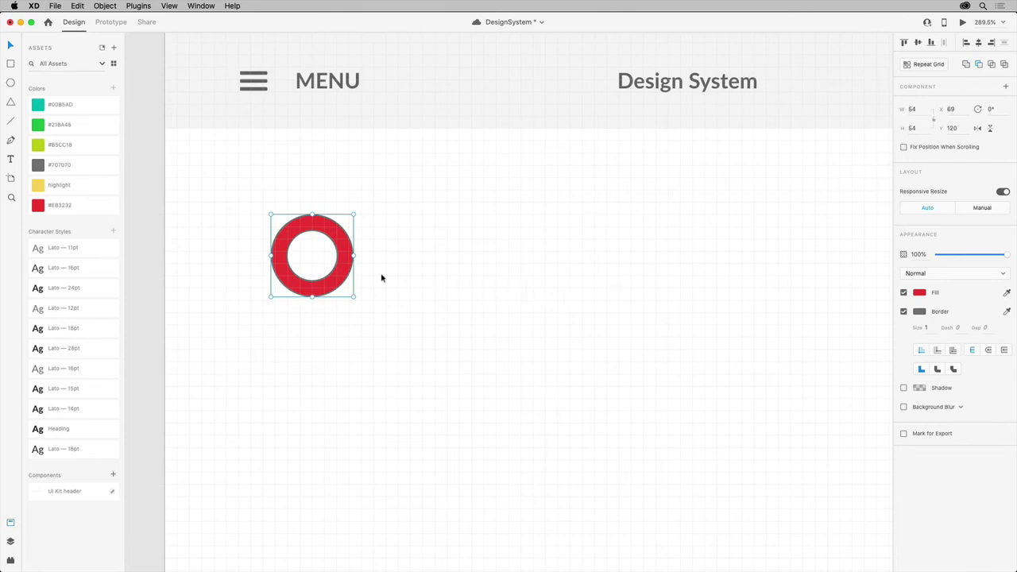
double_click(344, 245)
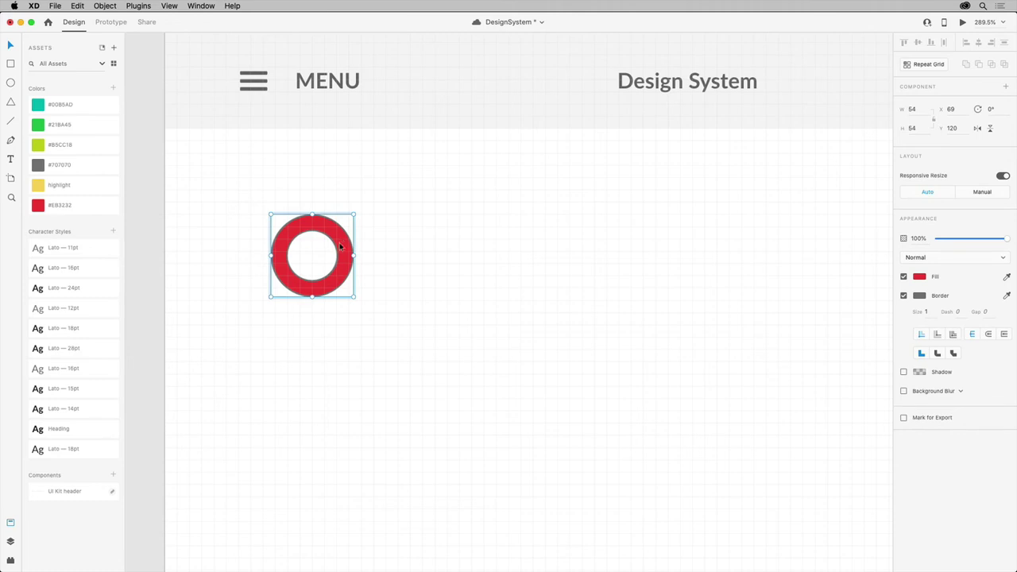
click(343, 246)
- Make the ring's bottom anchor a sharp corner and drag it down into a pin tip
click(344, 248)
double_click(339, 278)
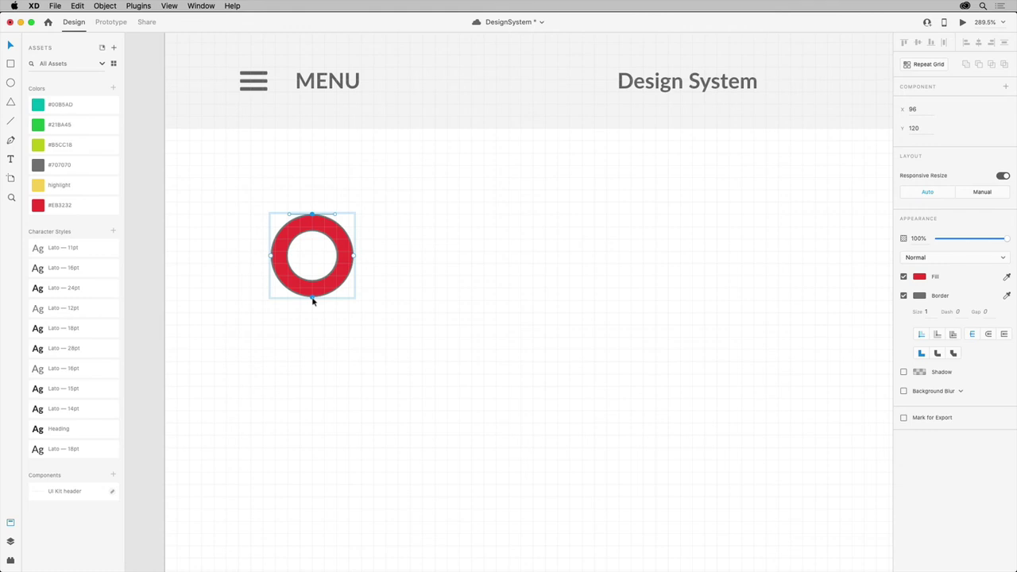
double_click(312, 298)
drag(312, 300, 313, 359)
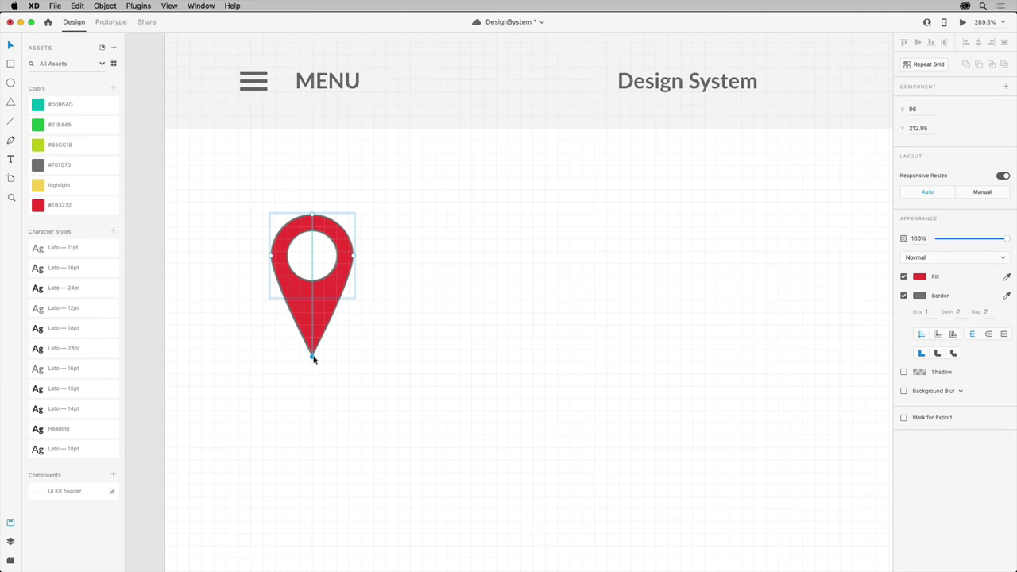
drag(313, 359, 313, 359)
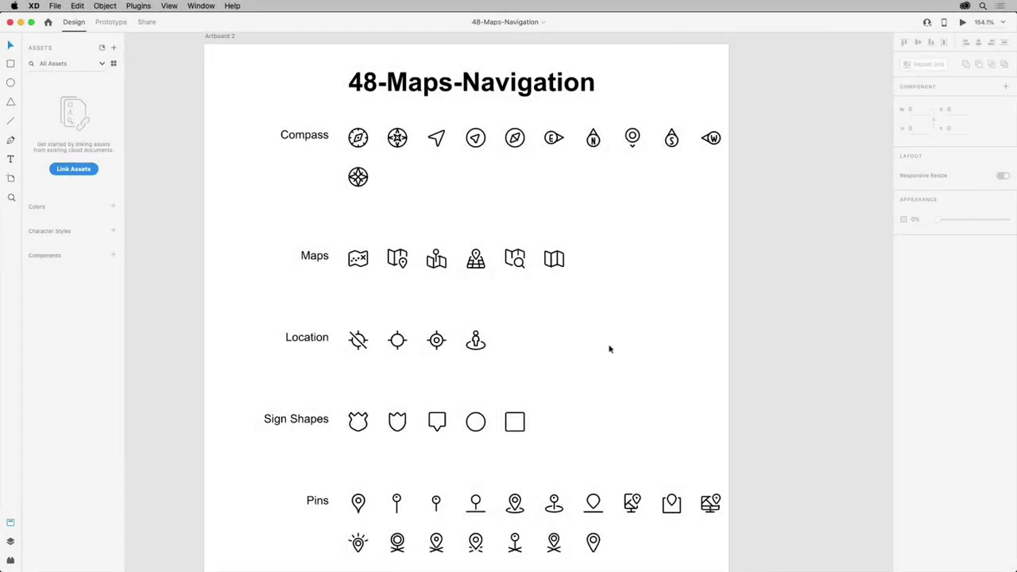
- Zoom in on the first Pins icon, the outlined 15 × 22.5 teardrop pin, then deselect it
scroll(664, 326, down, 7)
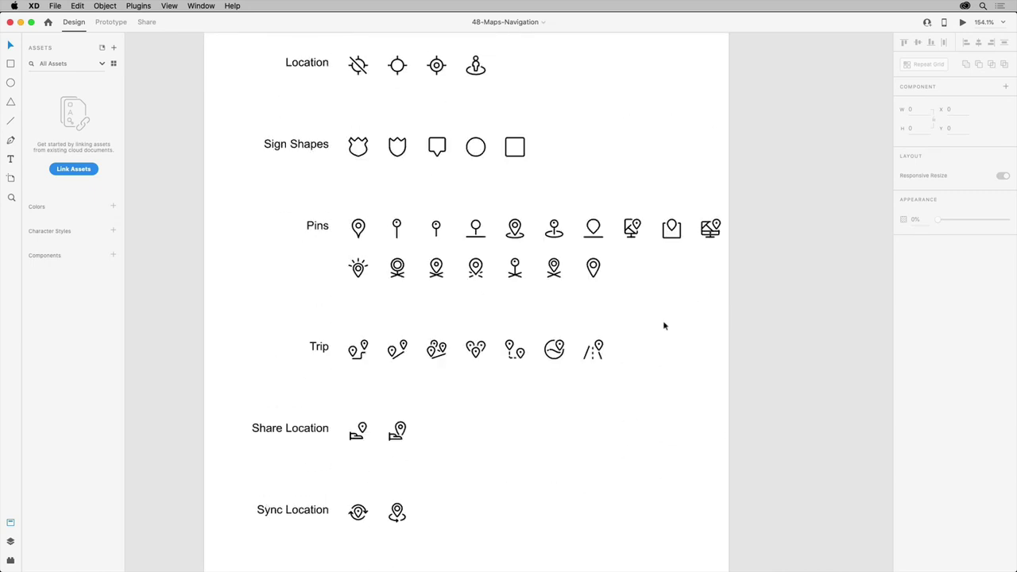
click(359, 229)
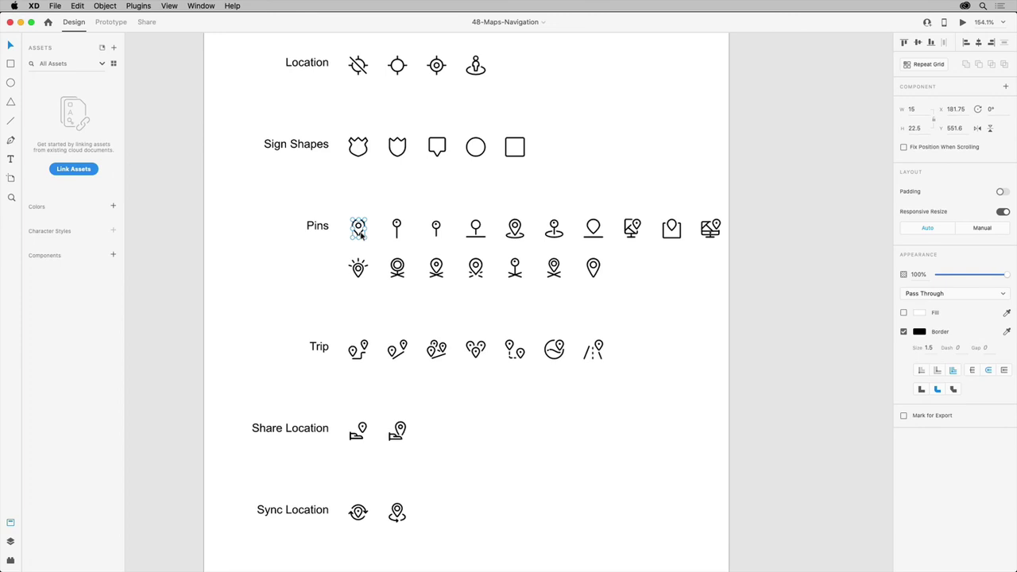
key(super+3)
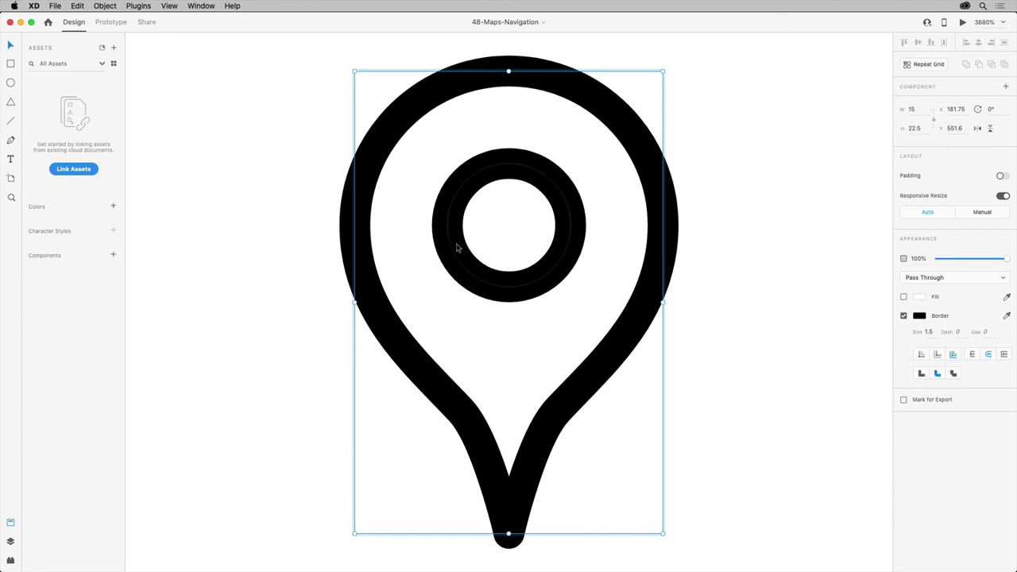
click(256, 252)
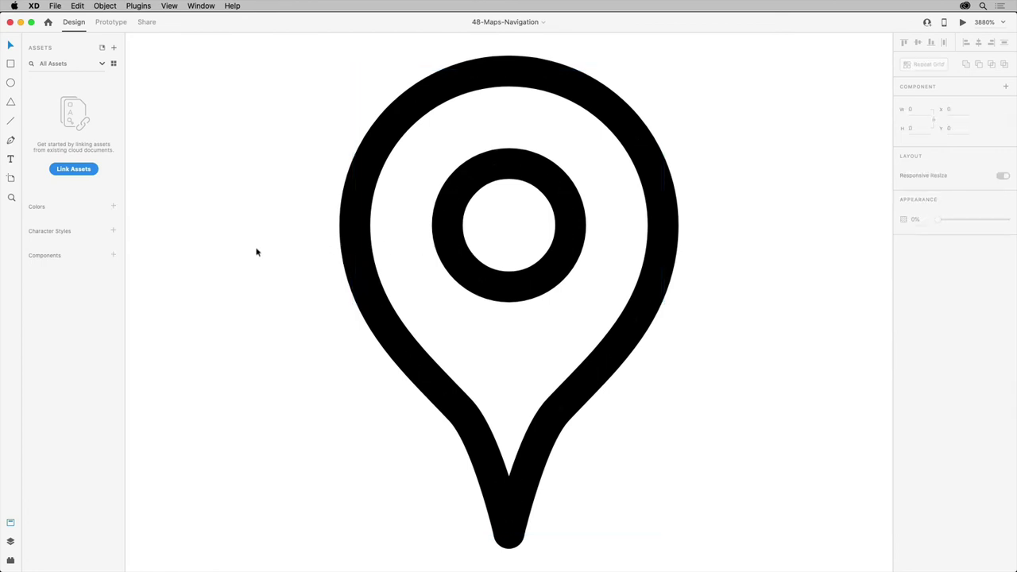